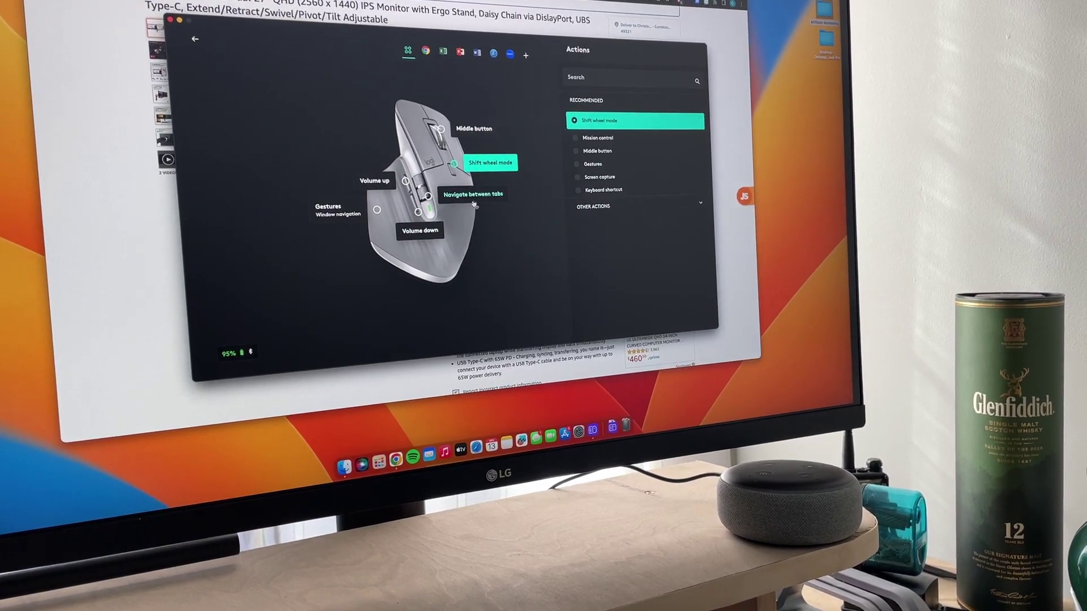
- Review the scroll wheel settings in Point and Scroll: 50% speed, standard direction, free spin, unchanged
{"action": "left_click", "coordinate": [185, 34]}
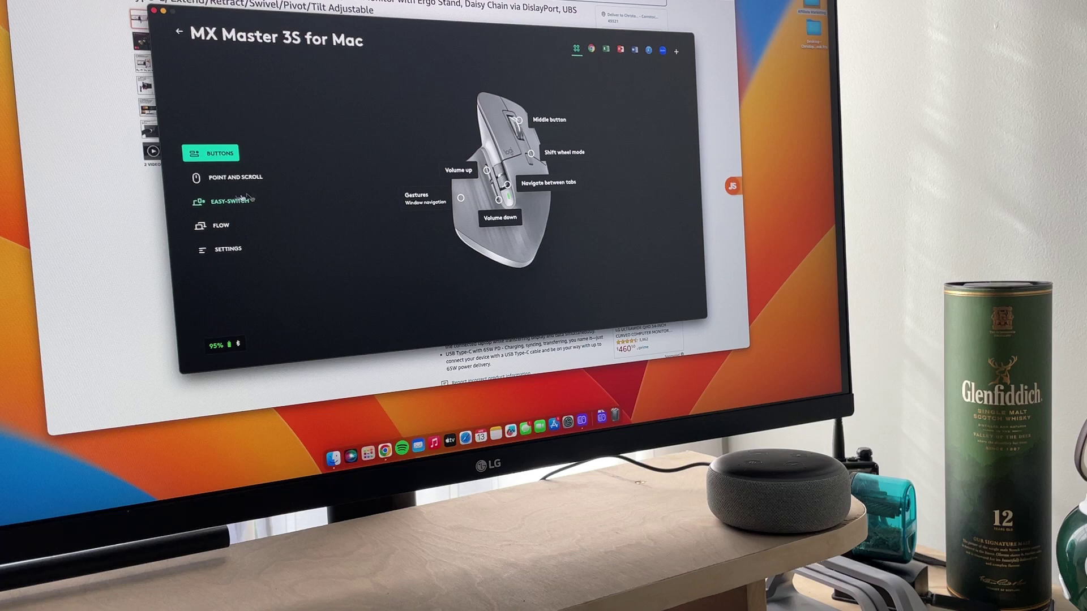
{"action": "left_click", "coordinate": [224, 176]}
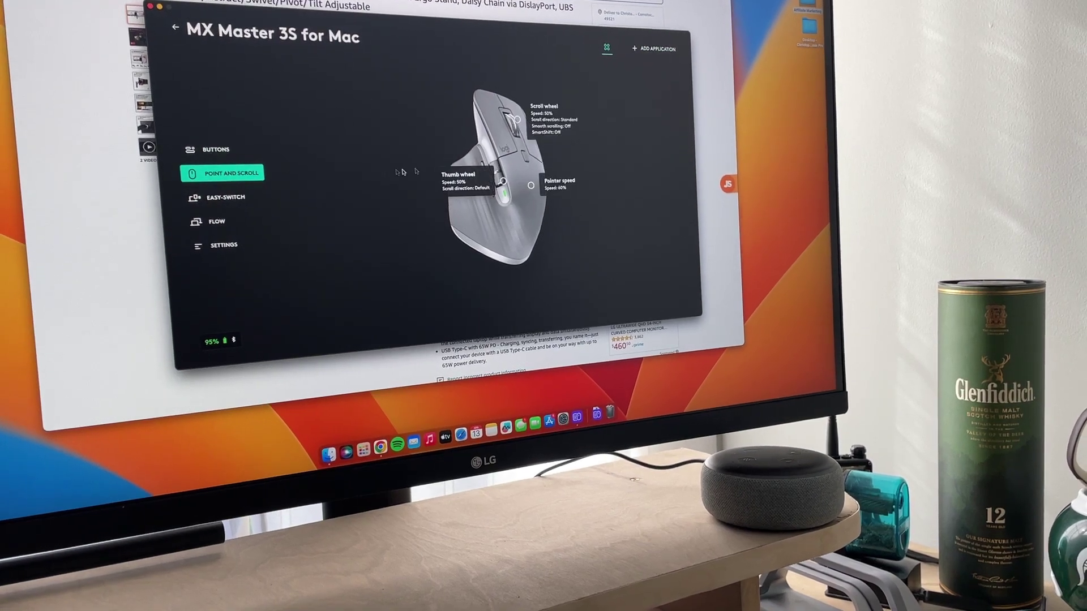
{"action": "left_click", "coordinate": [555, 124]}
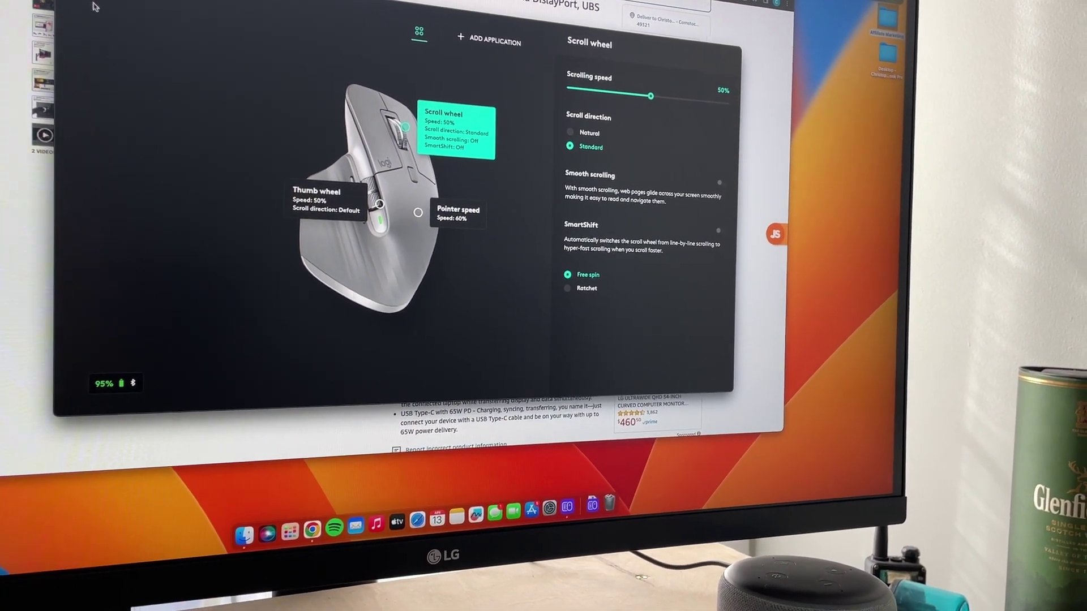
{"action": "left_click", "coordinate": [230, 39]}
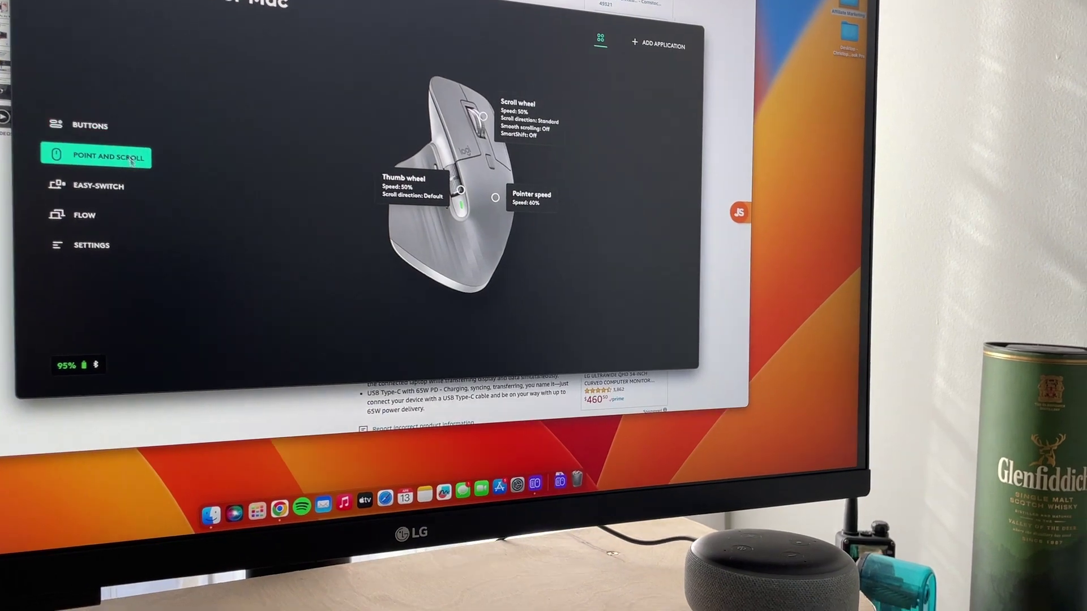
- View Easy-Switch showing one paired MacBook, then return to the Buttons assignments
{"action": "left_click", "coordinate": [55, 206]}
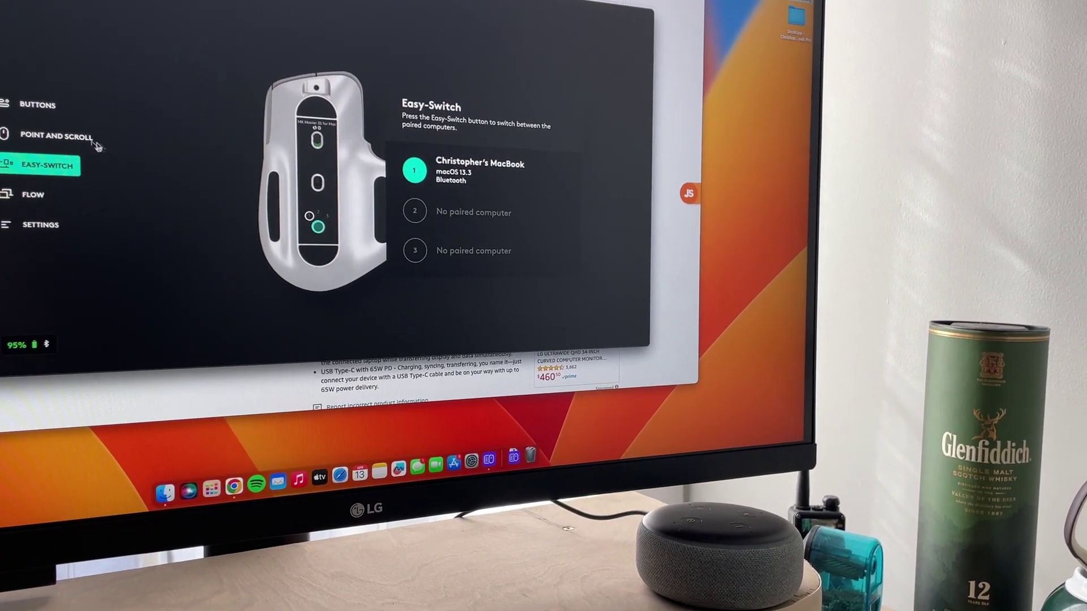
{"action": "left_click", "coordinate": [69, 137]}
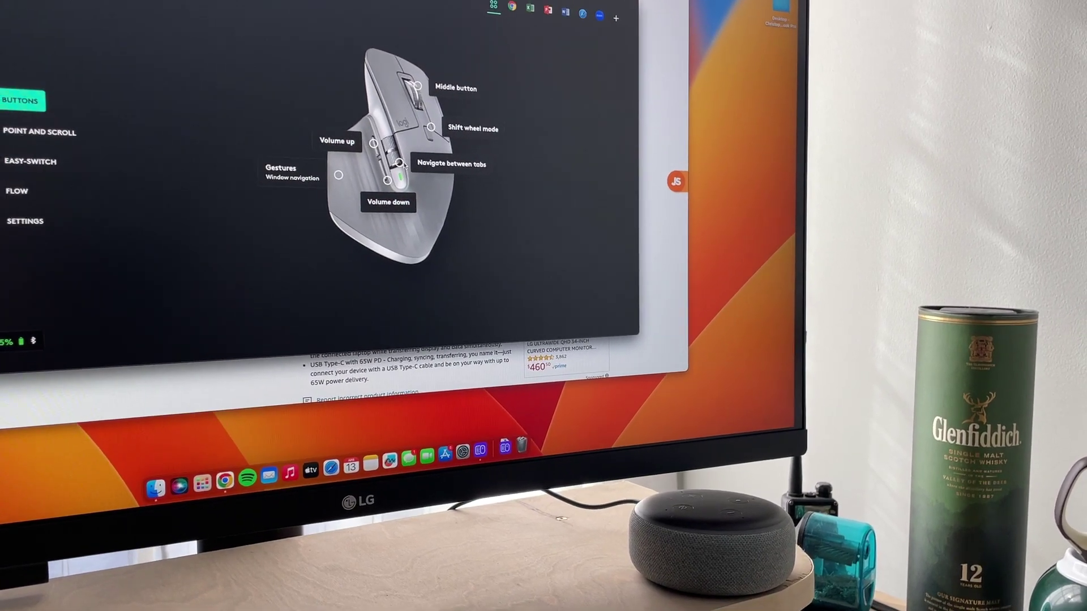
- Compare thumb wheel assignments for the Chrome and Excel profiles, then return to the global profile's volume and tab actions
{"action": "left_click", "coordinate": [440, 173]}
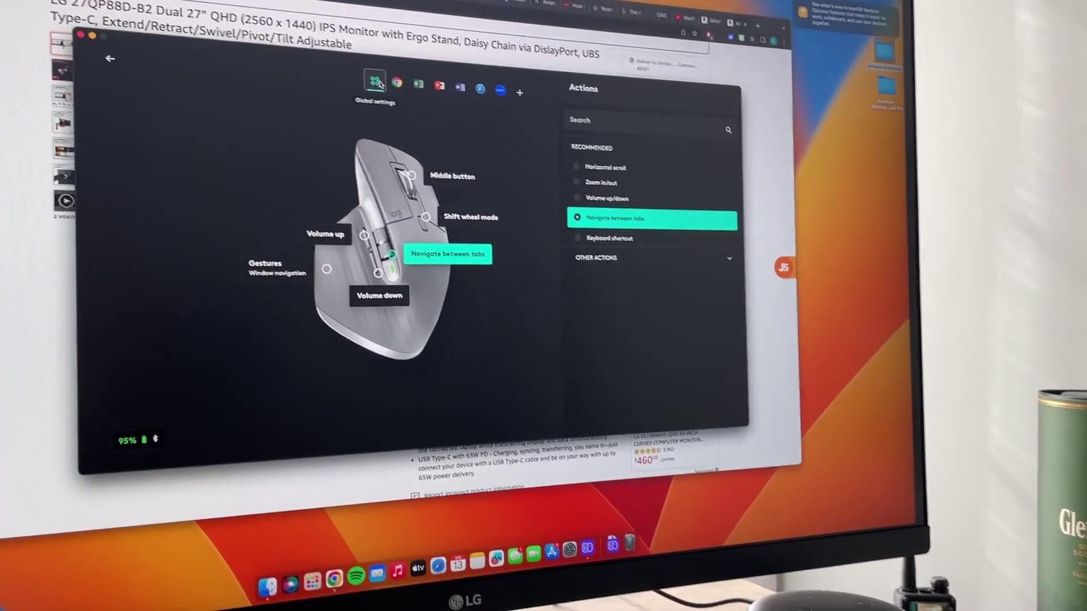
{"action": "left_click", "coordinate": [328, 18]}
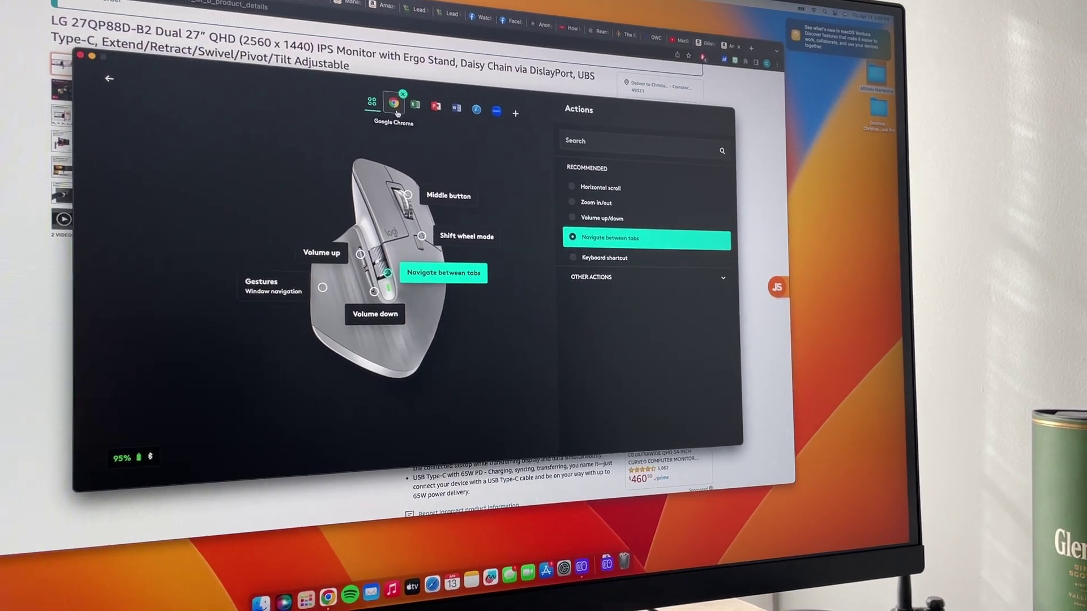
{"action": "left_click", "coordinate": [398, 107]}
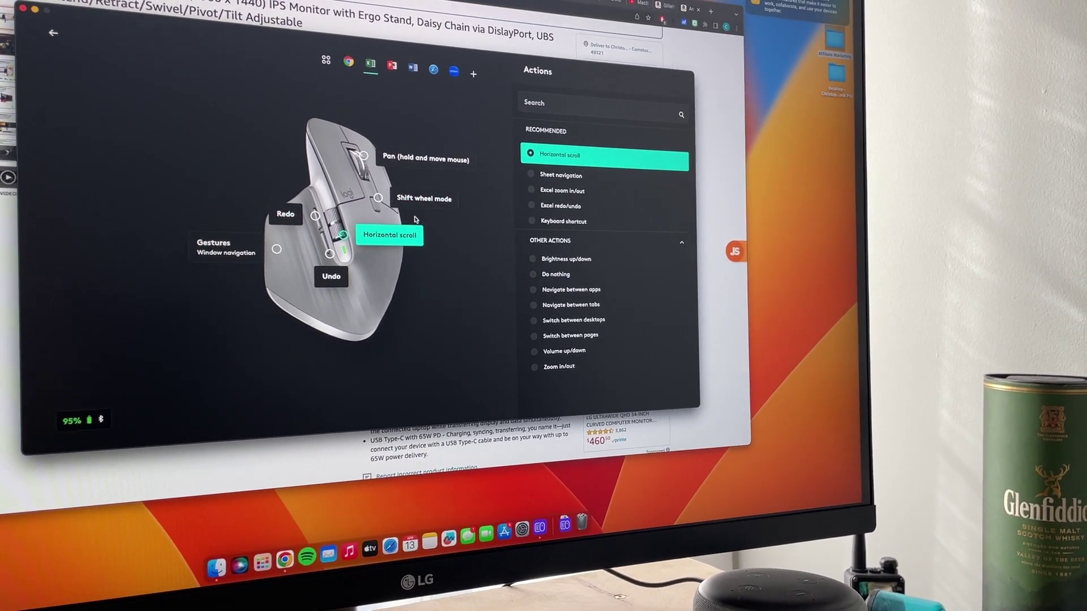
{"action": "left_click", "coordinate": [332, 66]}
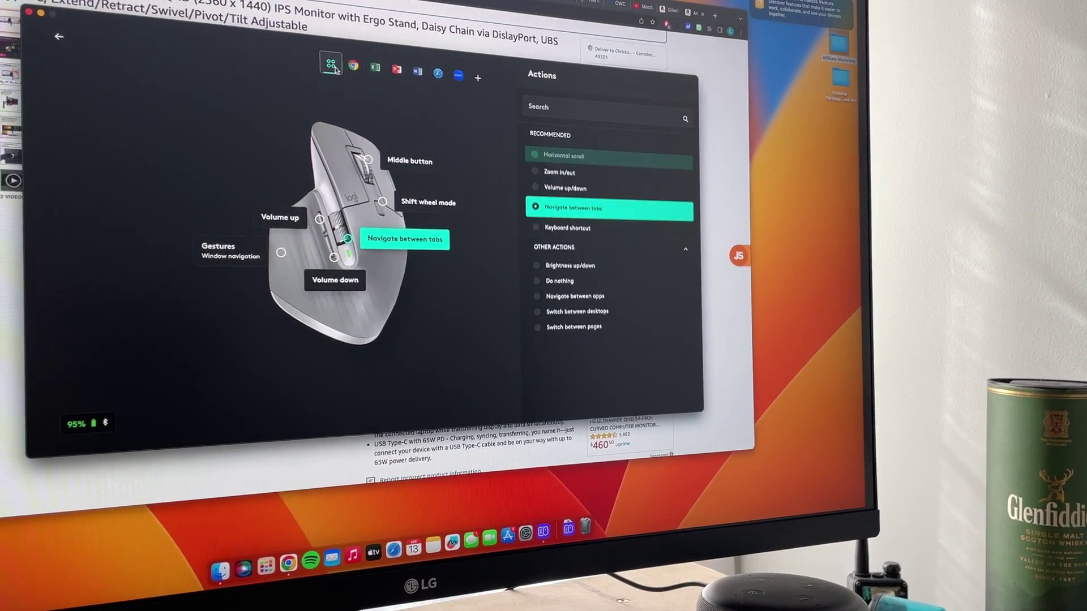